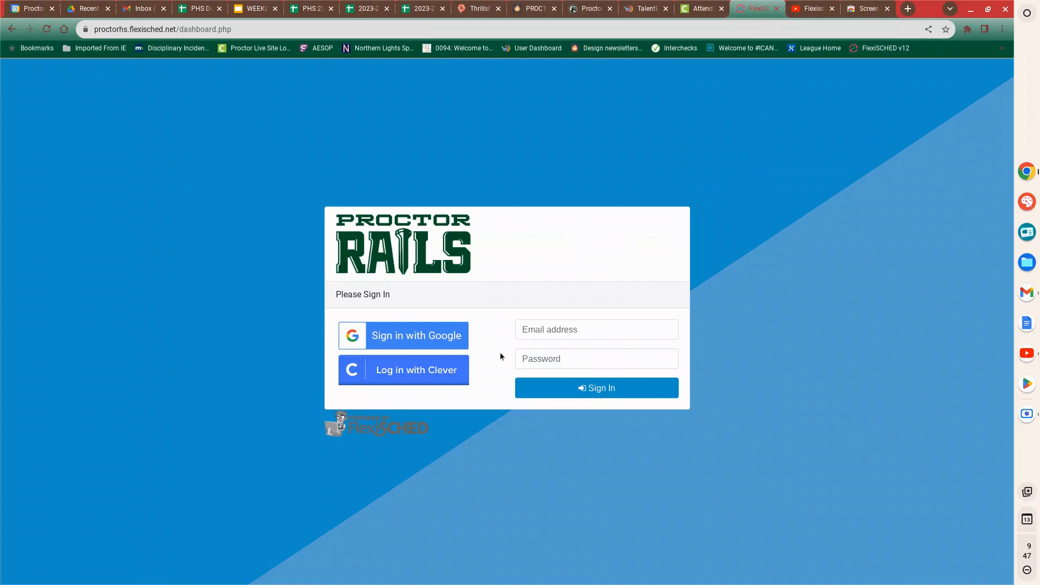
# Step: Sign in to FlexiSCHED with the school Google account and open the flex plan from the Tuesday 09/12 row
pyautogui.click(422, 337)
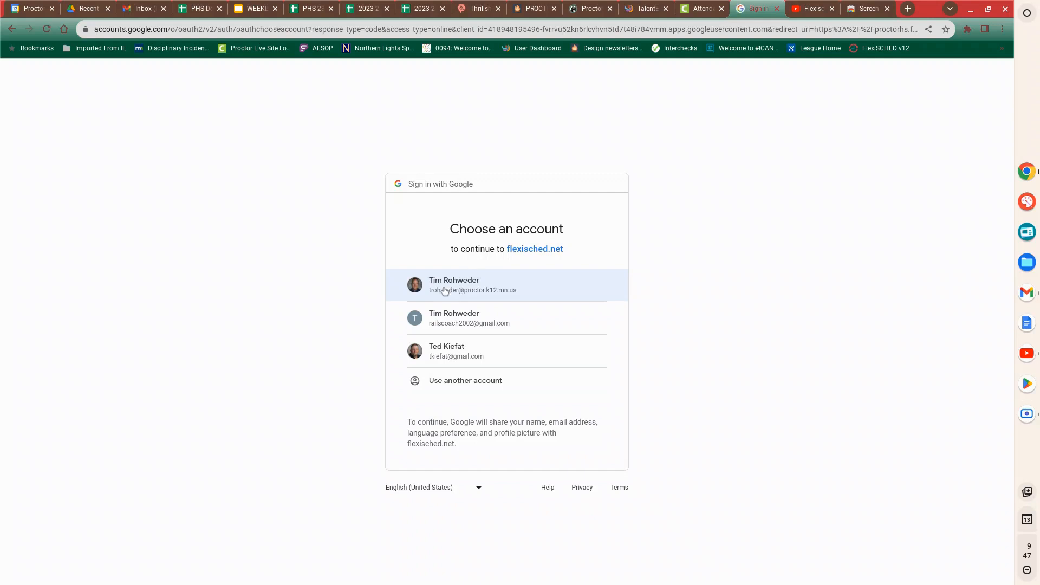
pyautogui.click(444, 291)
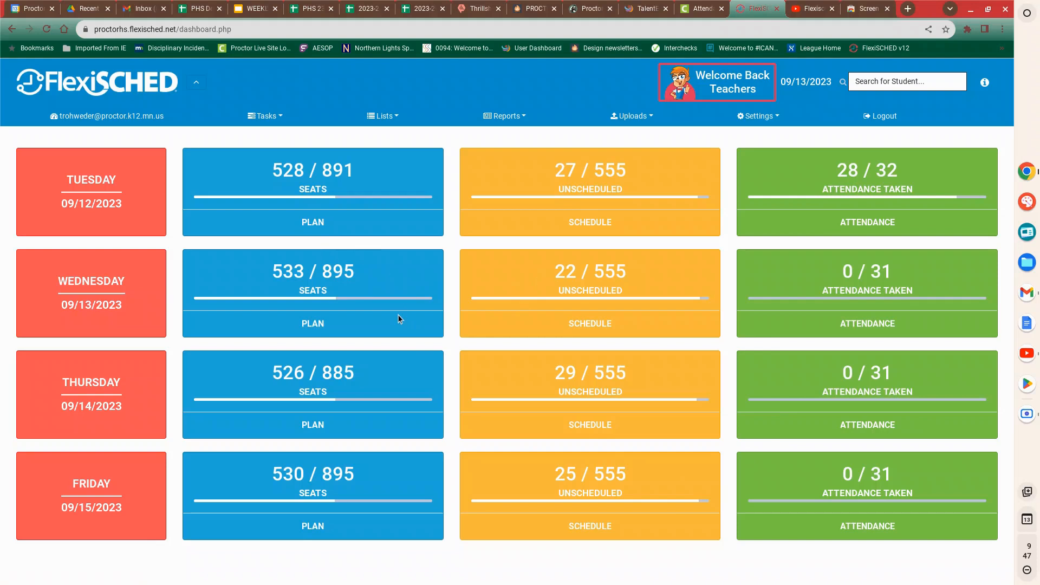
pyautogui.click(318, 224)
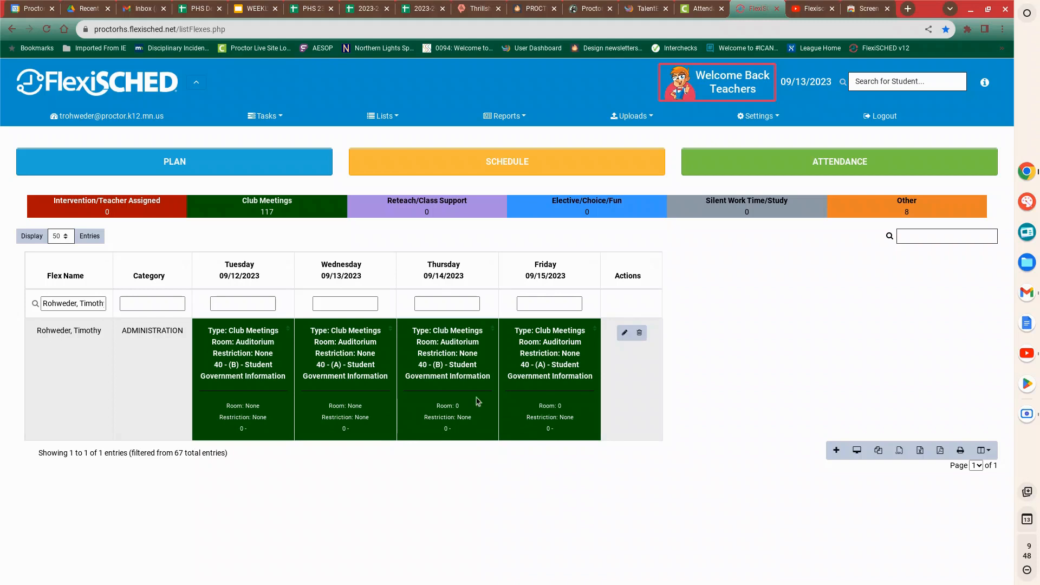
# Step: Edit the flex offering's 09/20 planning session, setting room Auditorium, max seat count 35 and type Club Meetings
pyautogui.click(624, 333)
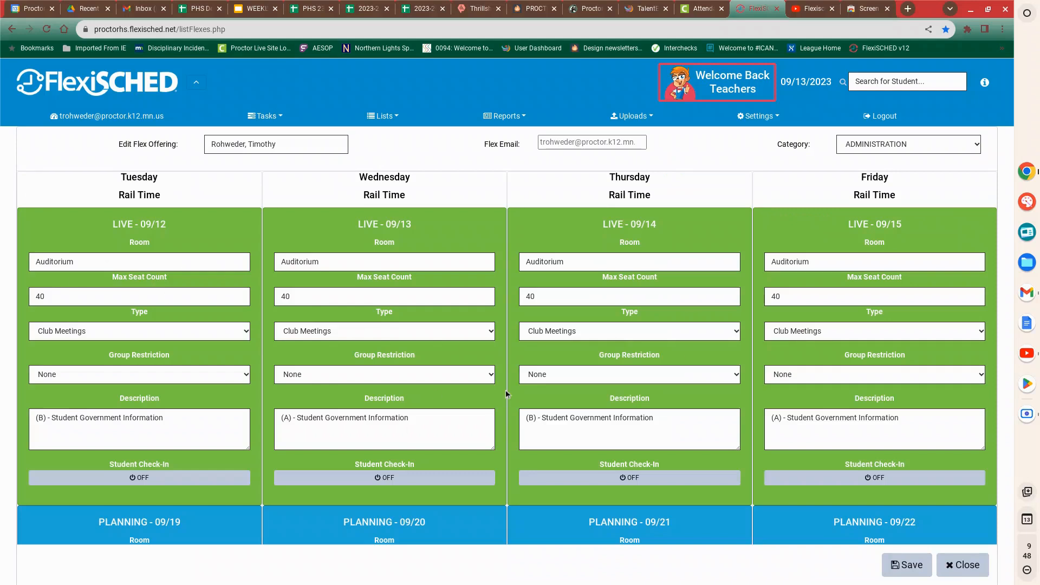
pyautogui.scroll(-3, 453, 371)
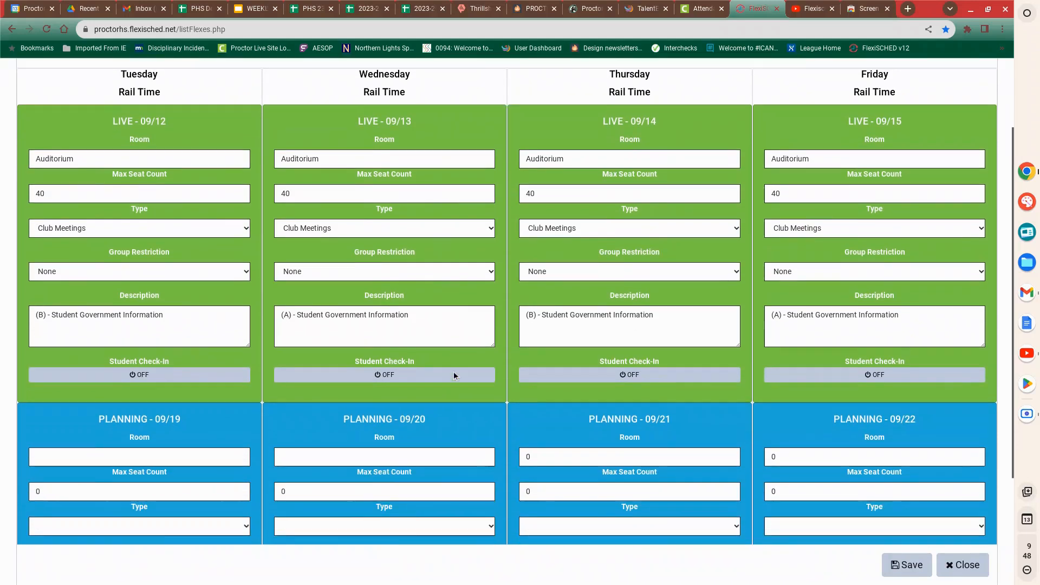
pyautogui.scroll(-2, 454, 371)
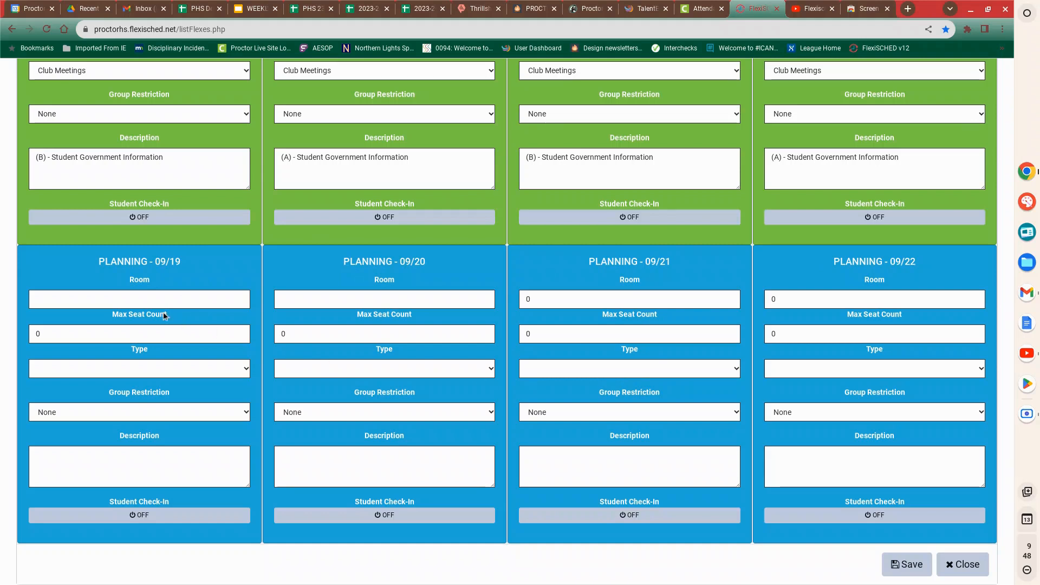
pyautogui.click(310, 300)
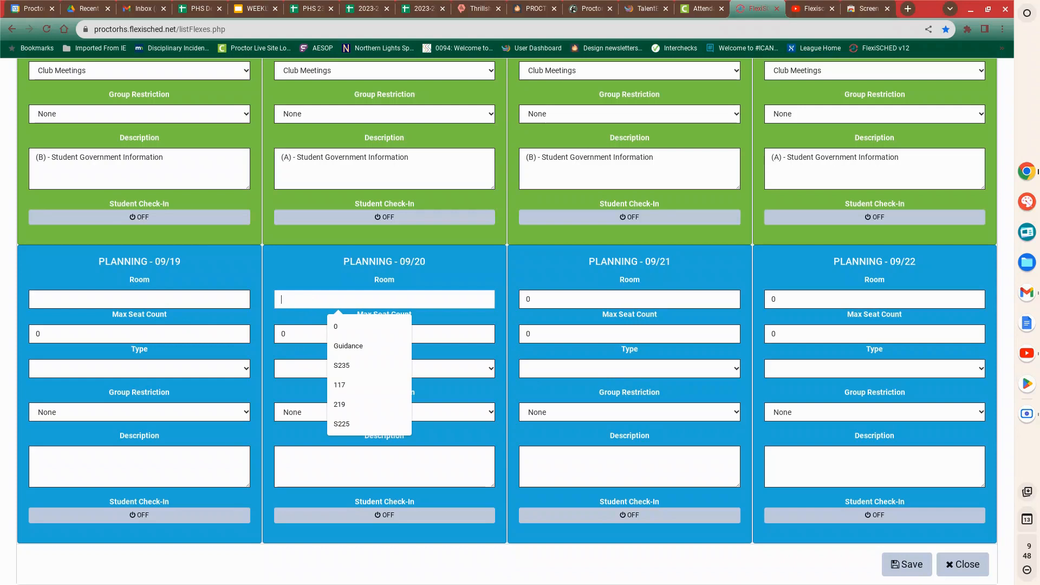
pyautogui.write('Auditorium')
pyautogui.press('Tab')
pyautogui.write('35')
pyautogui.press('Tab')
pyautogui.press('c')
pyautogui.press('Tab')
pyautogui.press('Tab')
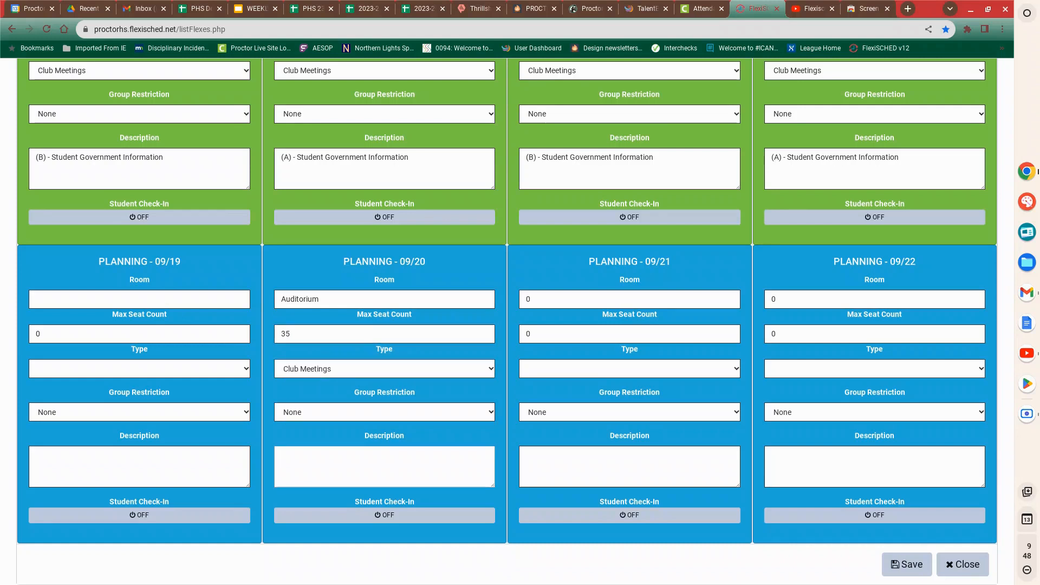
# Step: Enter the description "(A) - Student Government" for the 09/20 planning session
pyautogui.write('(A)')
pyautogui.write('- Student Co')
pyautogui.press('BackSpace')
pyautogui.press('BackSpace')
pyautogui.write('Government')
# Step: Fill in the 09/21 planning session with Auditorium, 35 seats, Club Meetings and description "(B) - Student Government", and save the offering
pyautogui.click(520, 298)
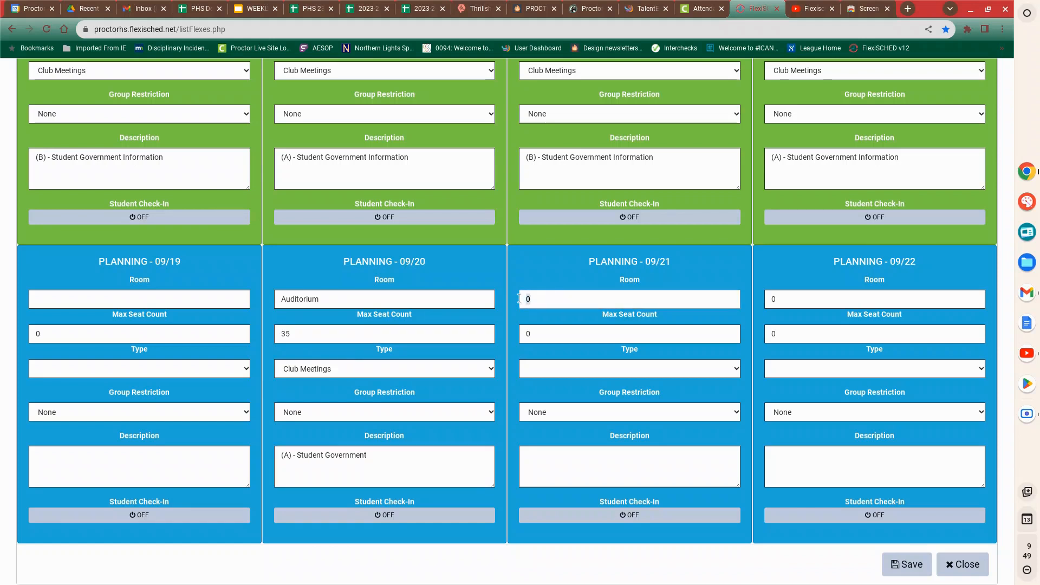
pyautogui.write('Auditorium')
pyautogui.press('Tab')
pyautogui.write('35')
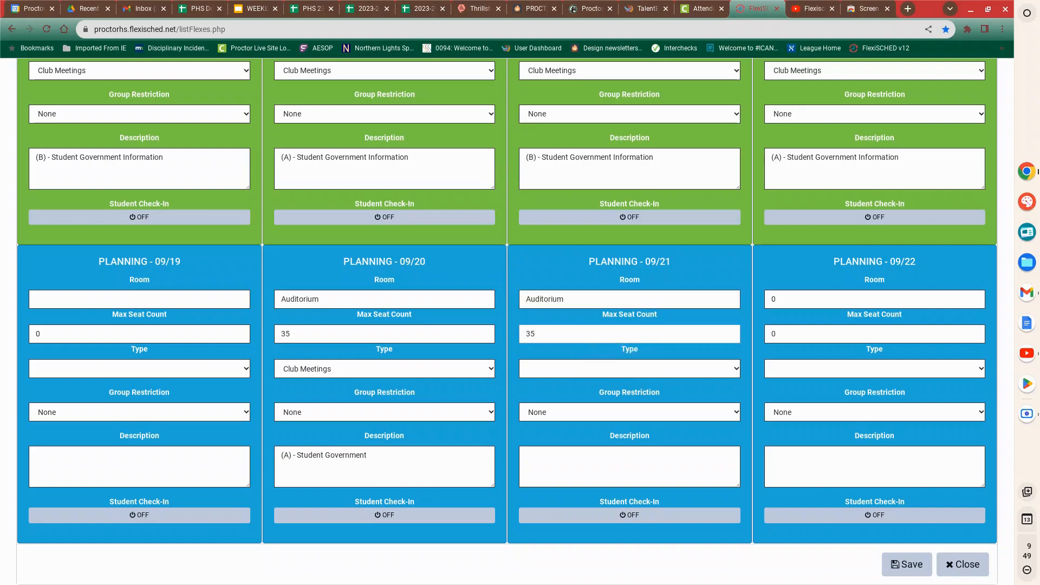
pyautogui.press('Tab')
pyautogui.press('c')
pyautogui.press('Tab')
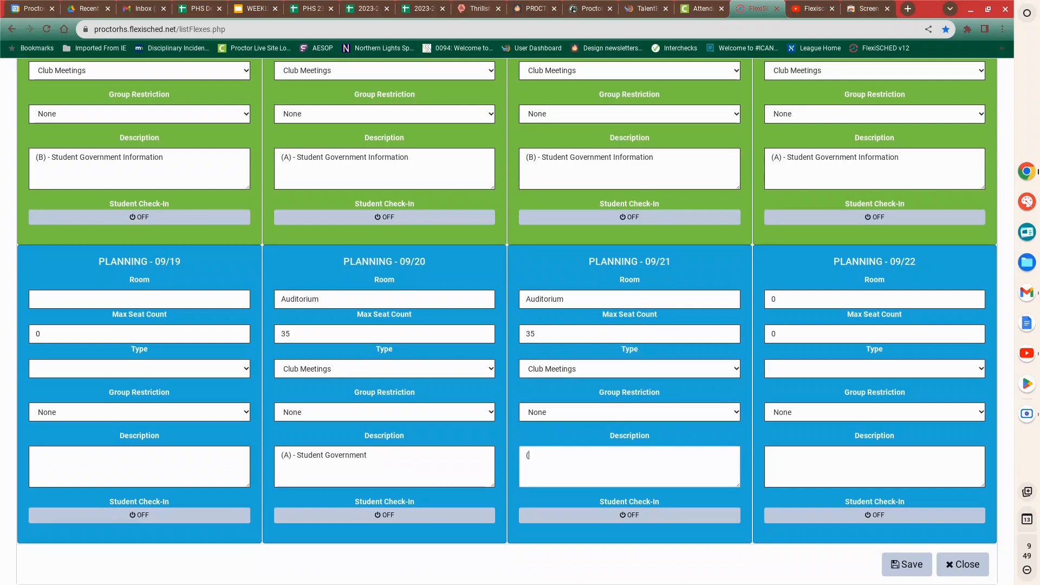
pyautogui.write('B) - Student Government')
pyautogui.click(919, 565)
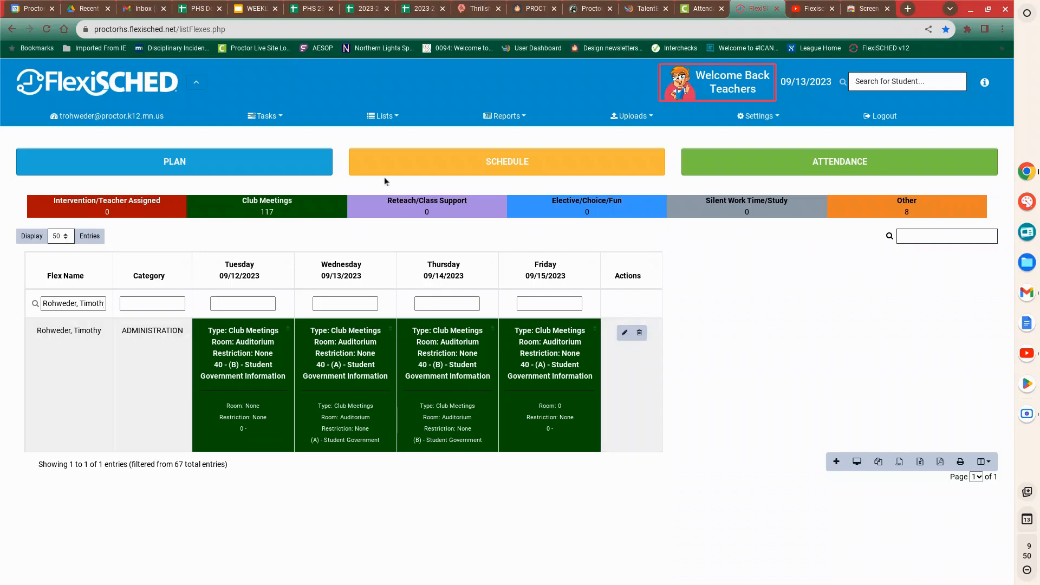
# Step: Open the student schedule list, clear its default-teacher filter and search for the student by first name
pyautogui.click(472, 158)
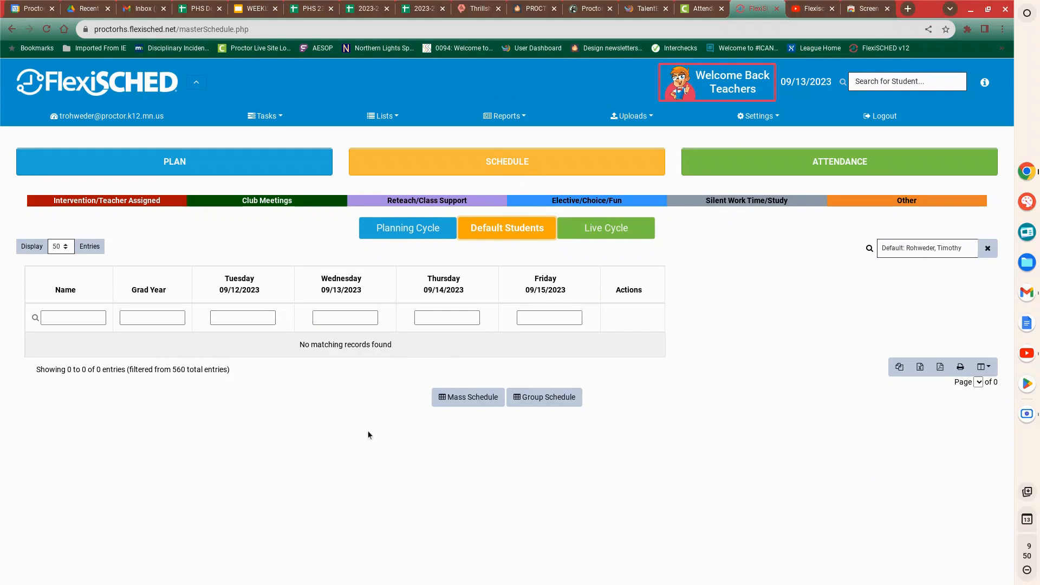
pyautogui.click(987, 248)
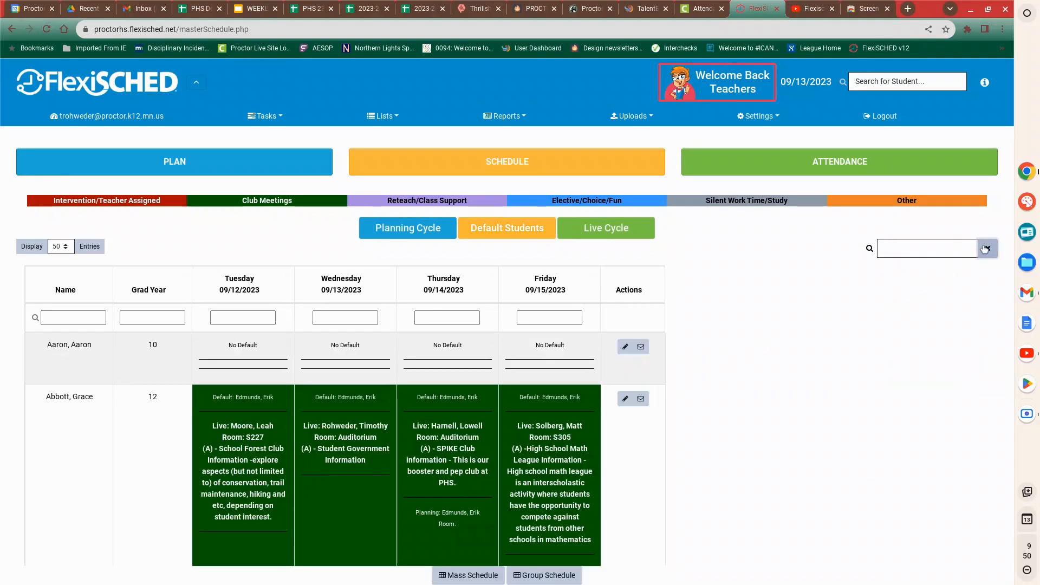
pyautogui.click(934, 250)
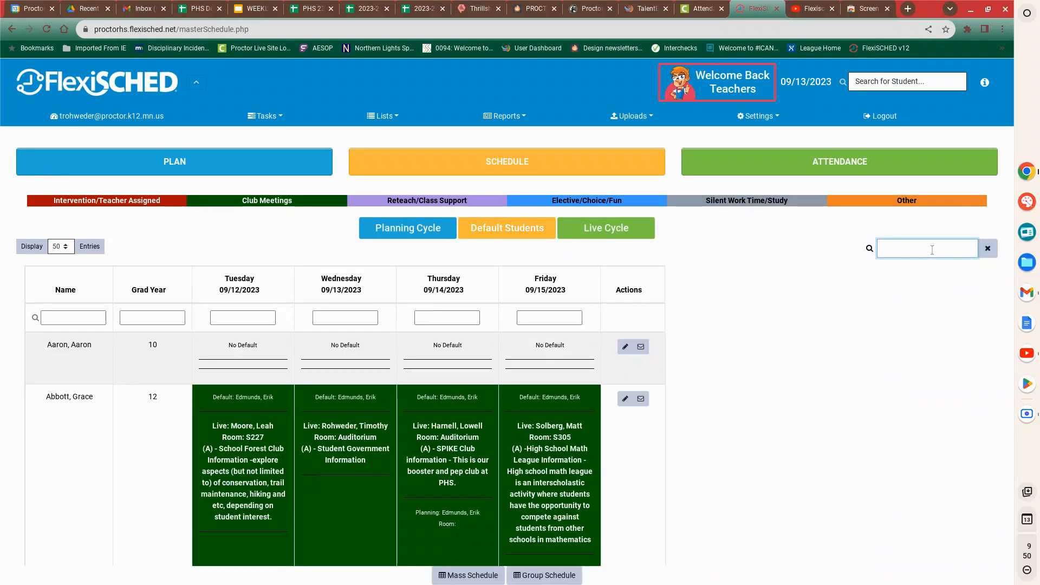
pyautogui.write('aaron')
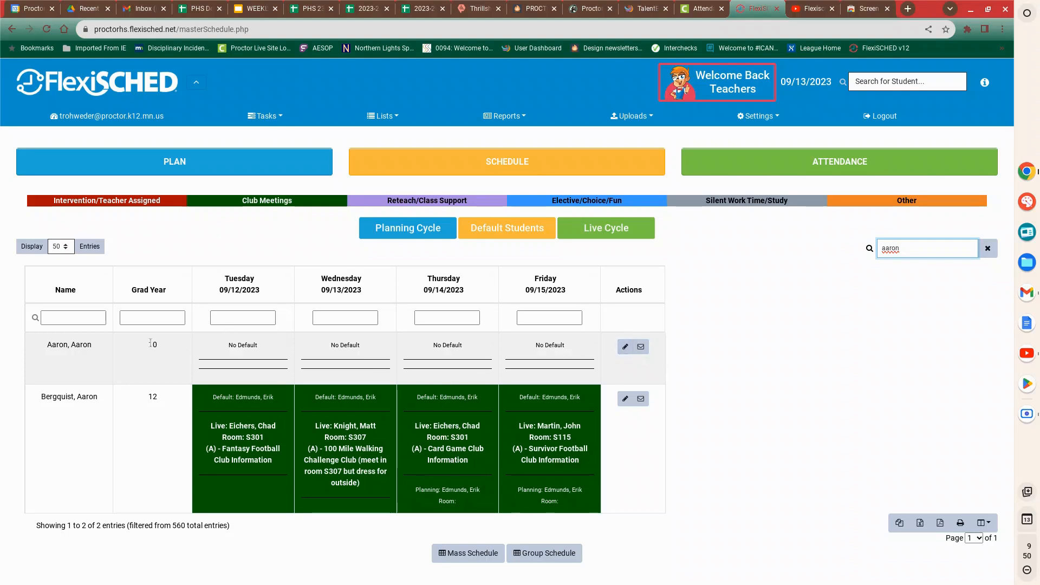
# Step: Open the grade 10 student's schedule and assign the "(B) - Student Government" flex to the 09/21 planning session
pyautogui.click(624, 347)
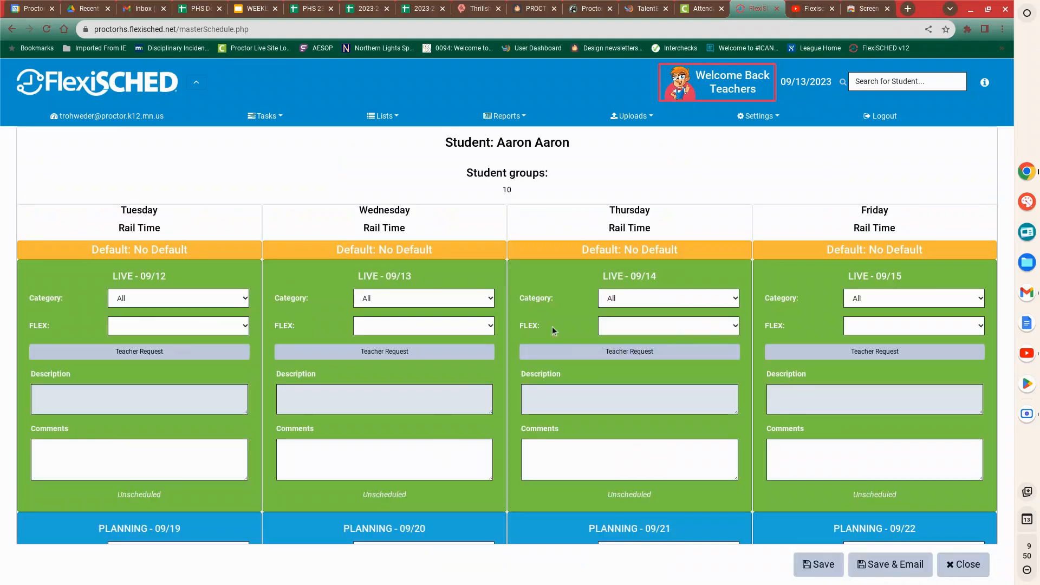
pyautogui.scroll(-5, 533, 425)
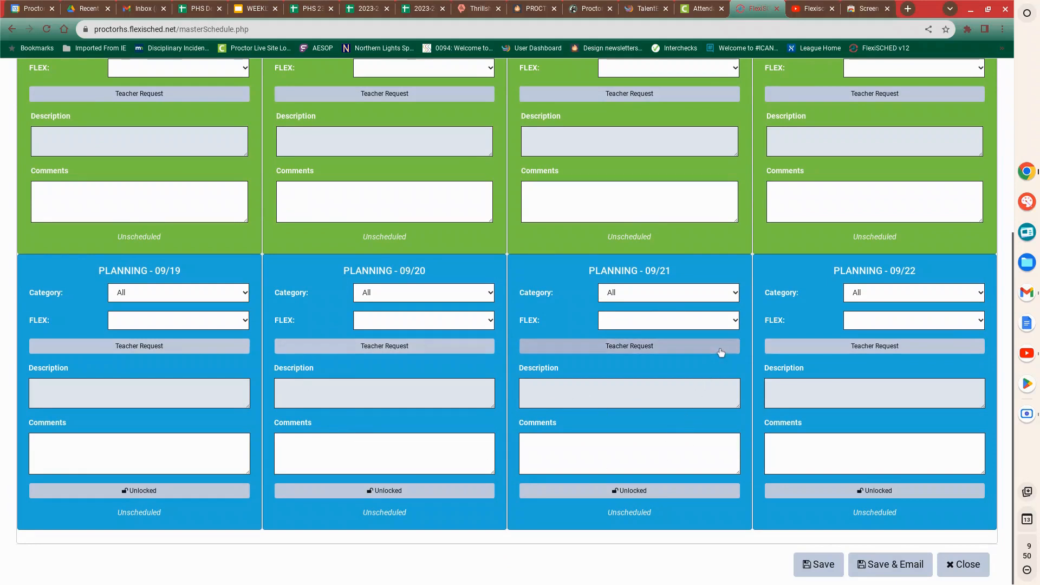
pyautogui.click(735, 323)
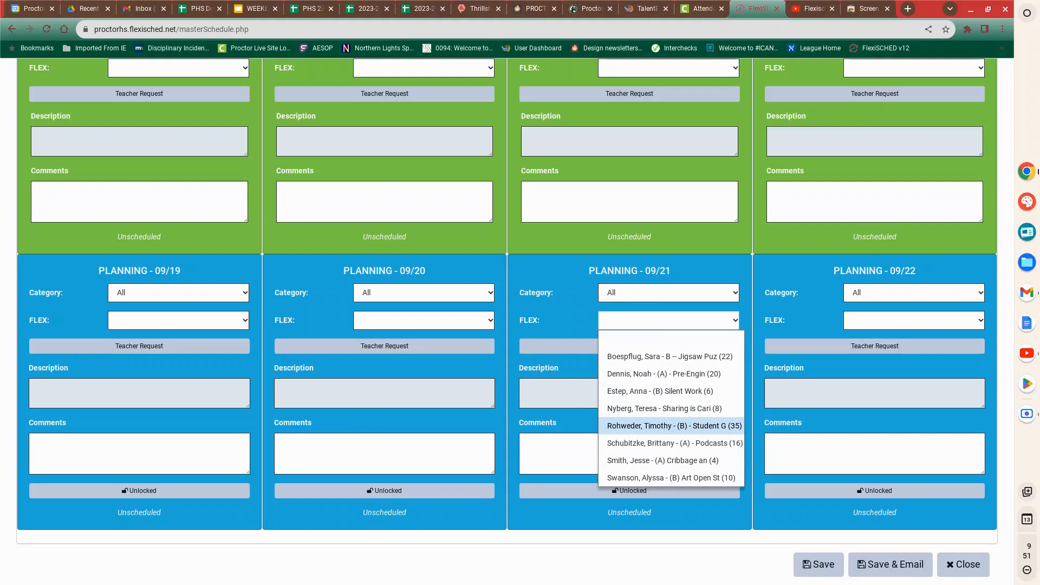
pyautogui.click(695, 426)
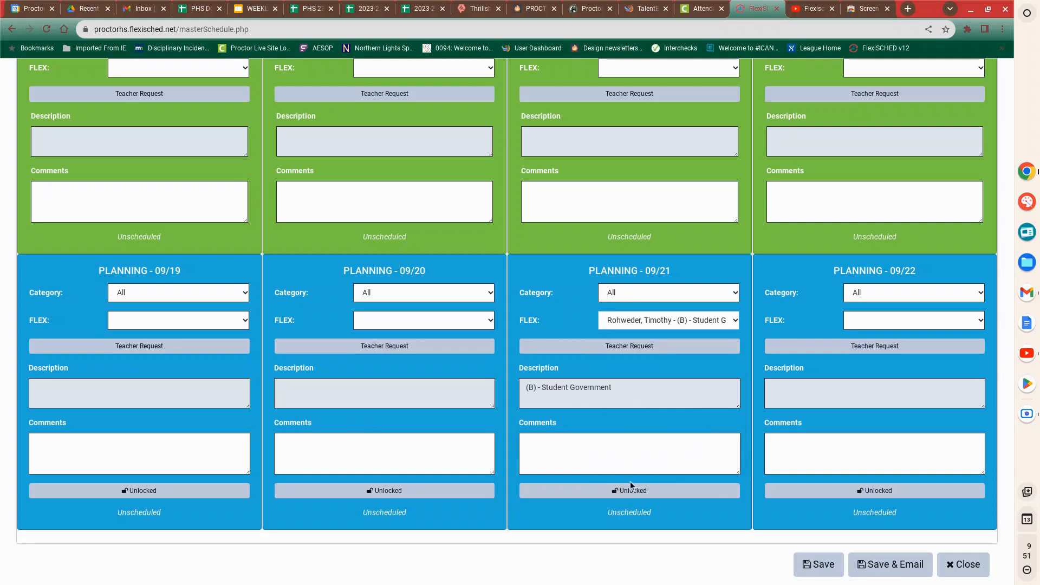
# Step: Mark the student's 09/21 planning session as a teacher request, lock it and save the schedule
pyautogui.click(631, 347)
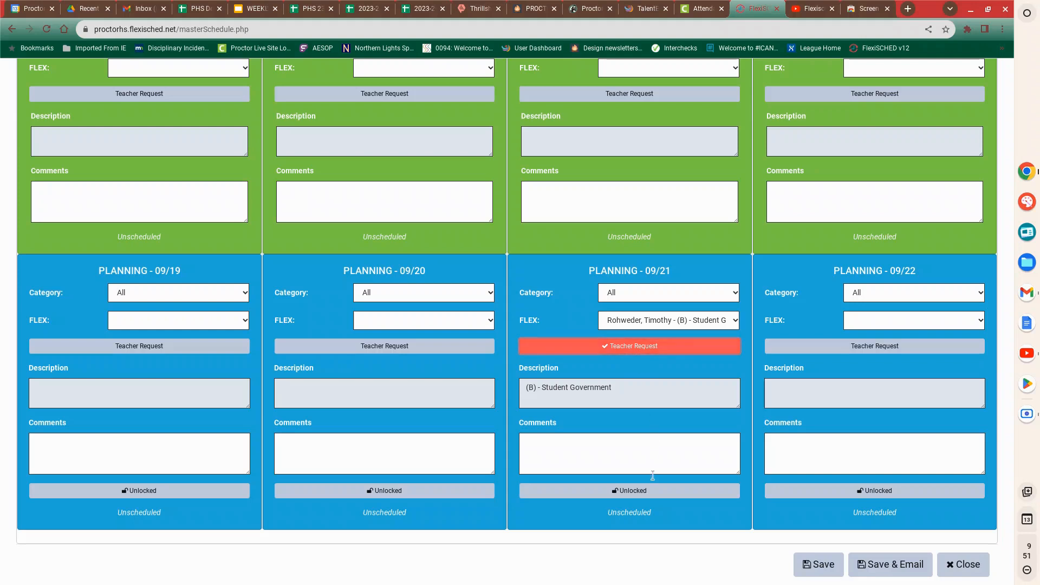
pyautogui.click(638, 490)
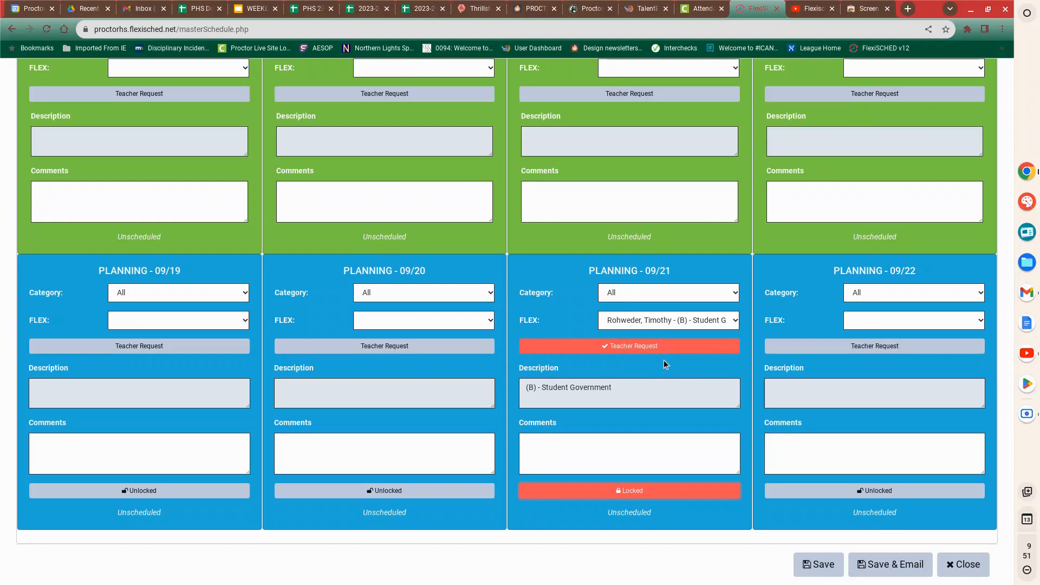
pyautogui.click(824, 565)
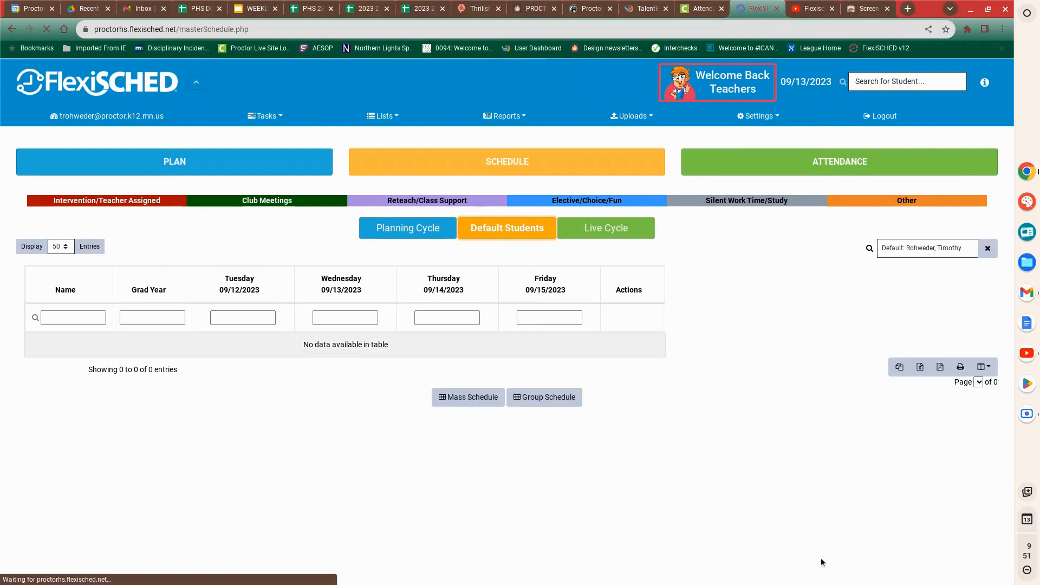
# Step: Clear the default-teacher filter and check the teacher-request mark on the student's Thursday entry
pyautogui.click(993, 248)
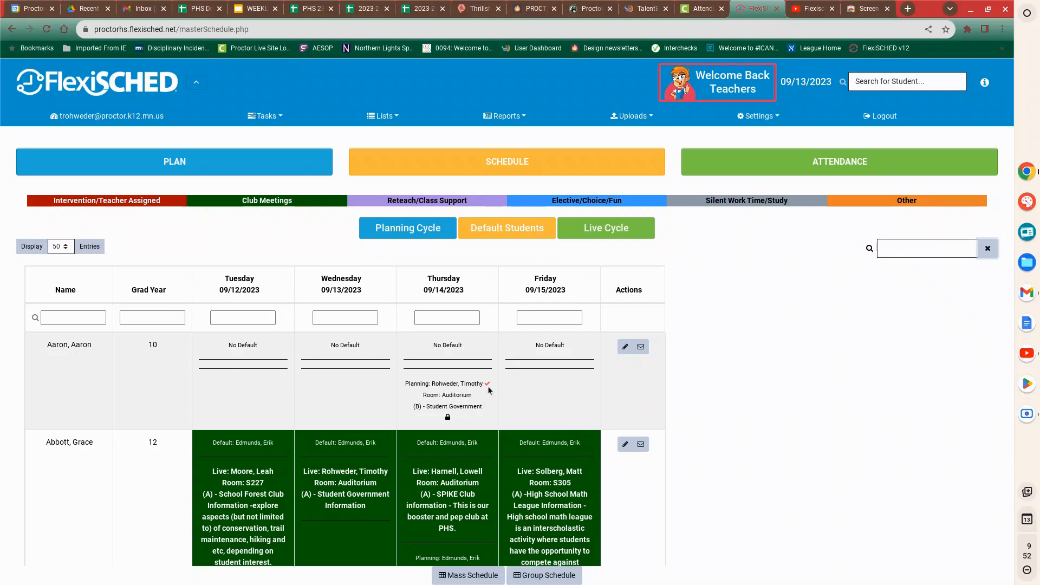
pyautogui.moveTo(488, 384)
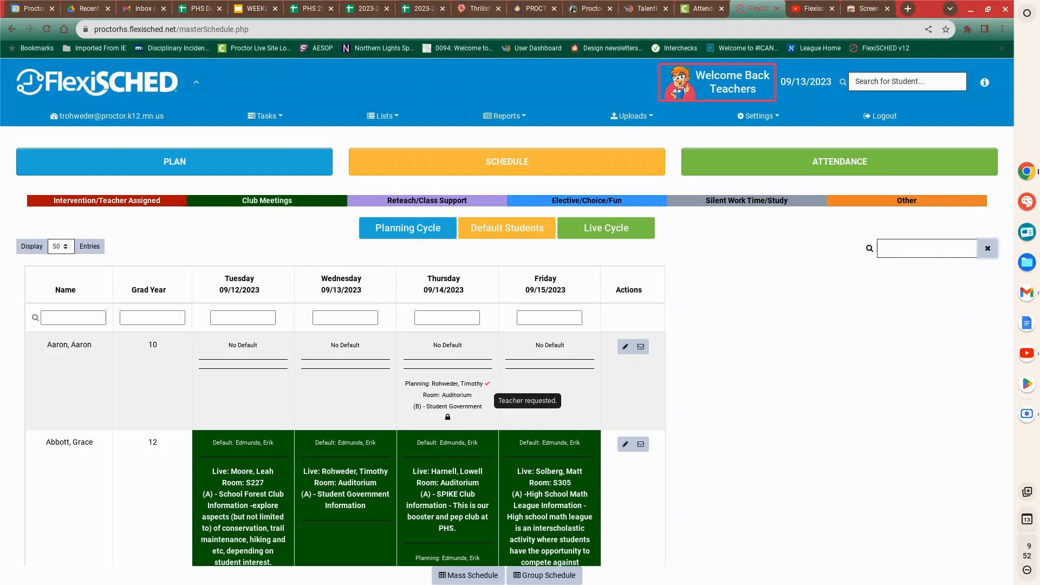
# Step: Reopen the flex offering from the plan, review its live and planning sessions, and save it
pyautogui.click(182, 171)
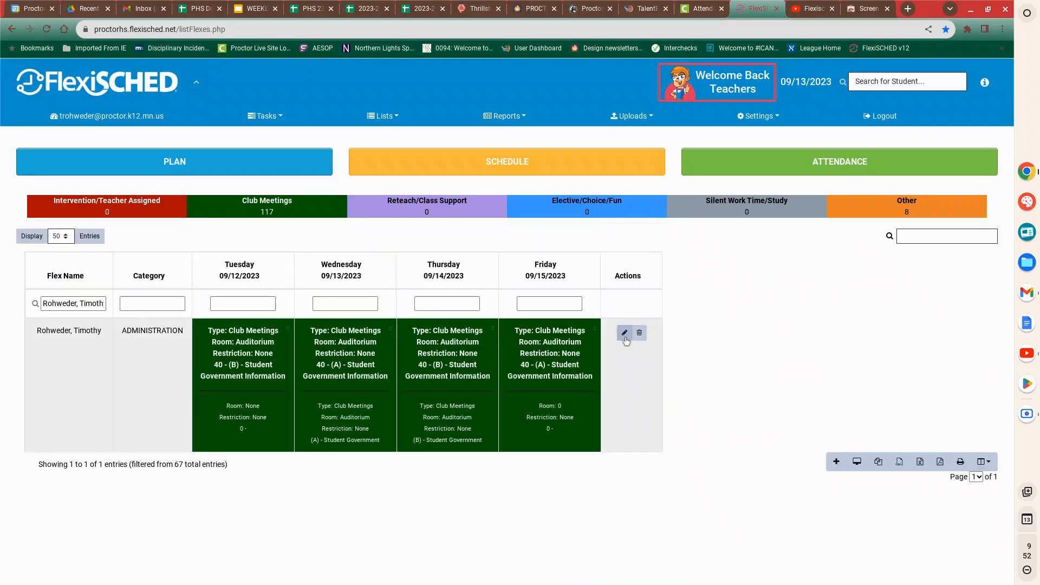
pyautogui.click(624, 333)
pyautogui.scroll(-4, 681, 417)
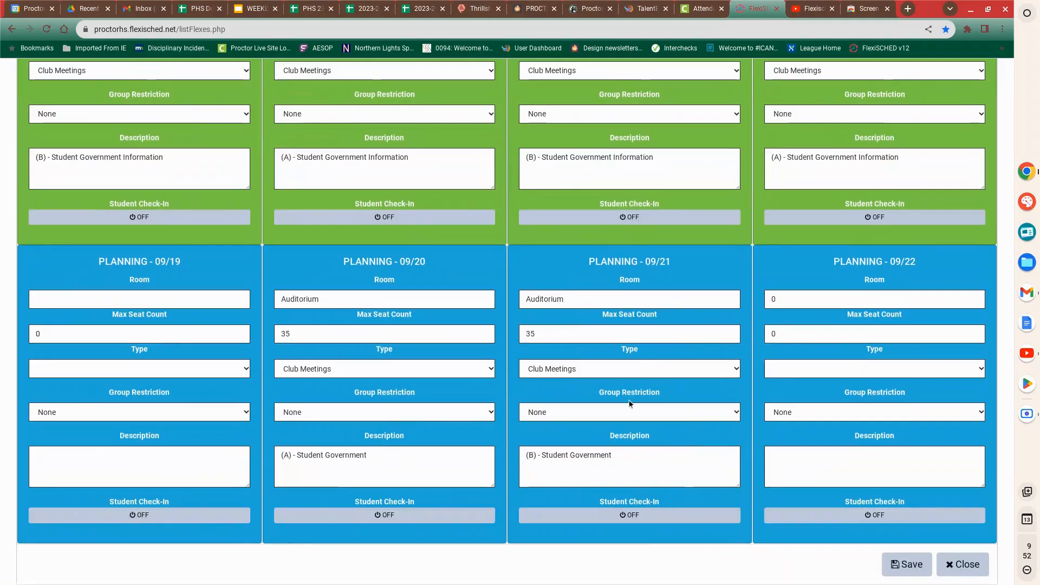
pyautogui.scroll(4, 645, 478)
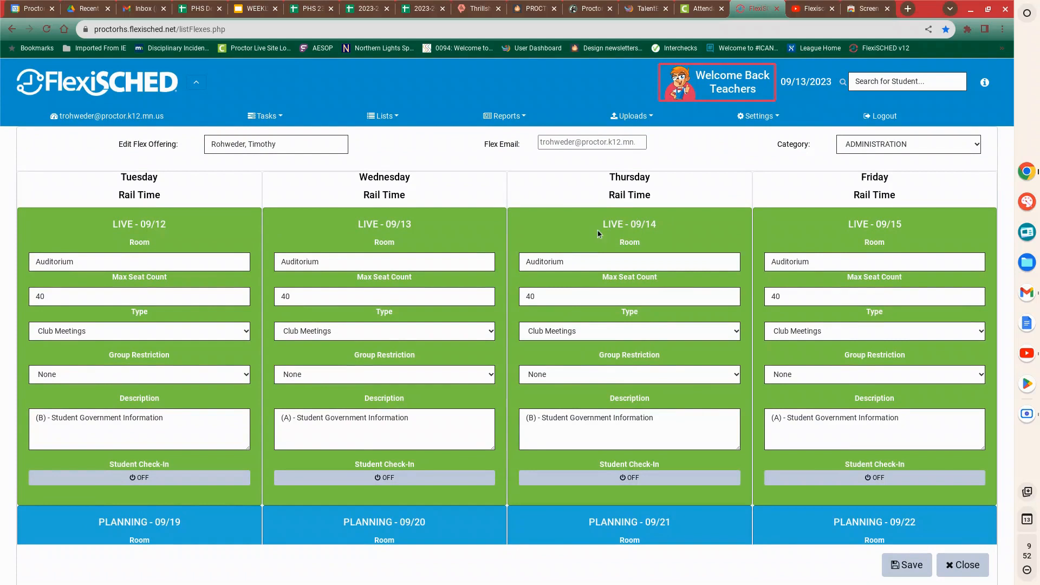
pyautogui.scroll(-5, 477, 271)
pyautogui.scroll(5, 541, 302)
pyautogui.click(894, 566)
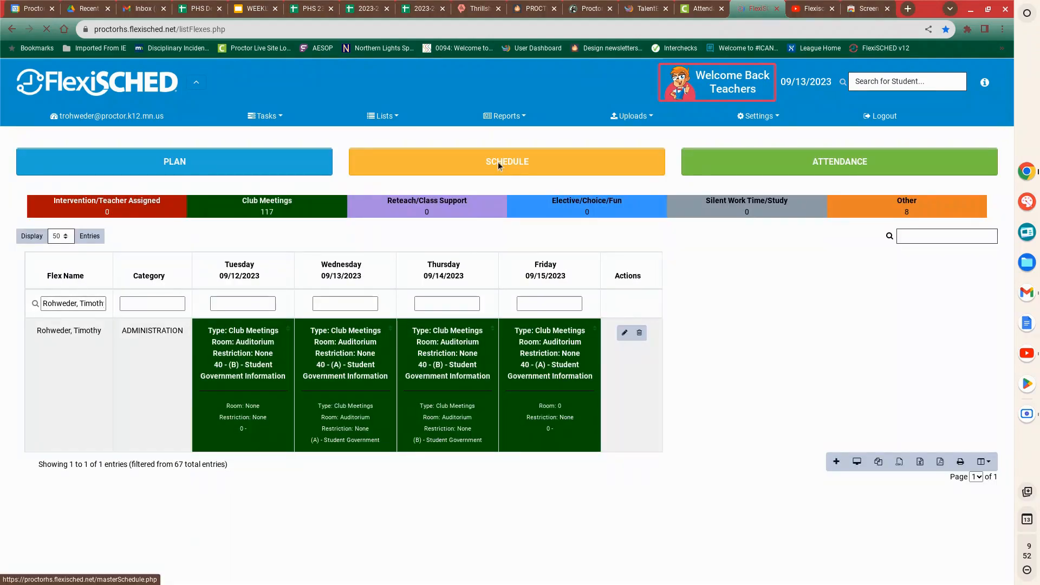
# Step: Reopen the grade 10 student's schedule from the unfiltered list and examine the 09/21 flex assignment and live sessions
pyautogui.click(498, 162)
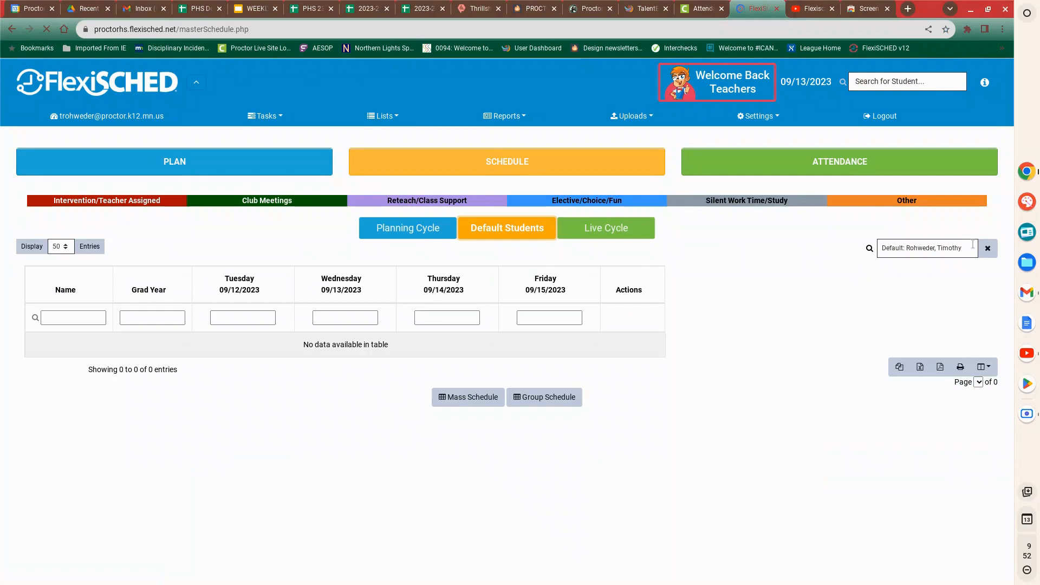
pyautogui.click(987, 248)
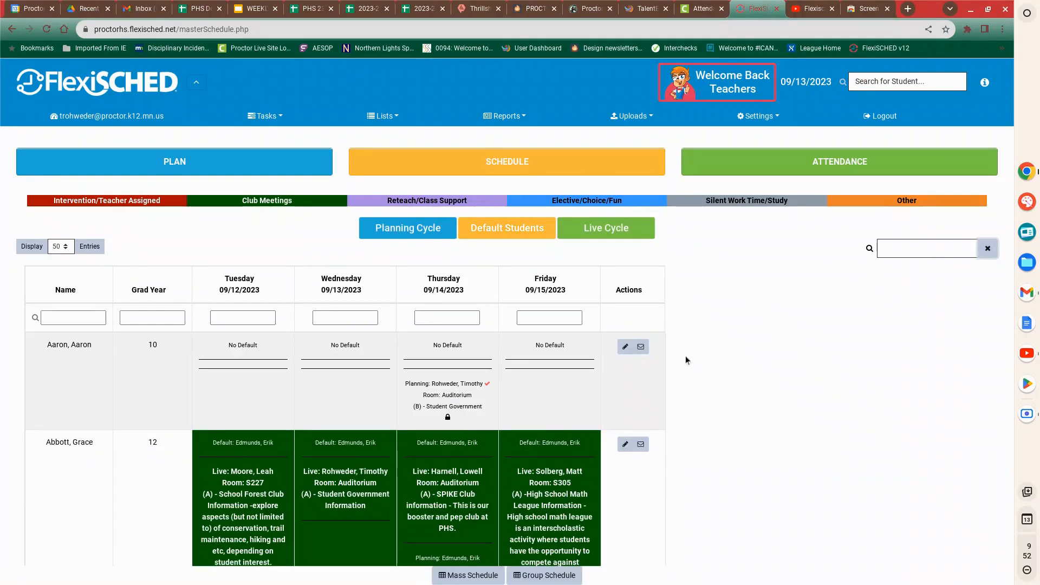
pyautogui.click(626, 347)
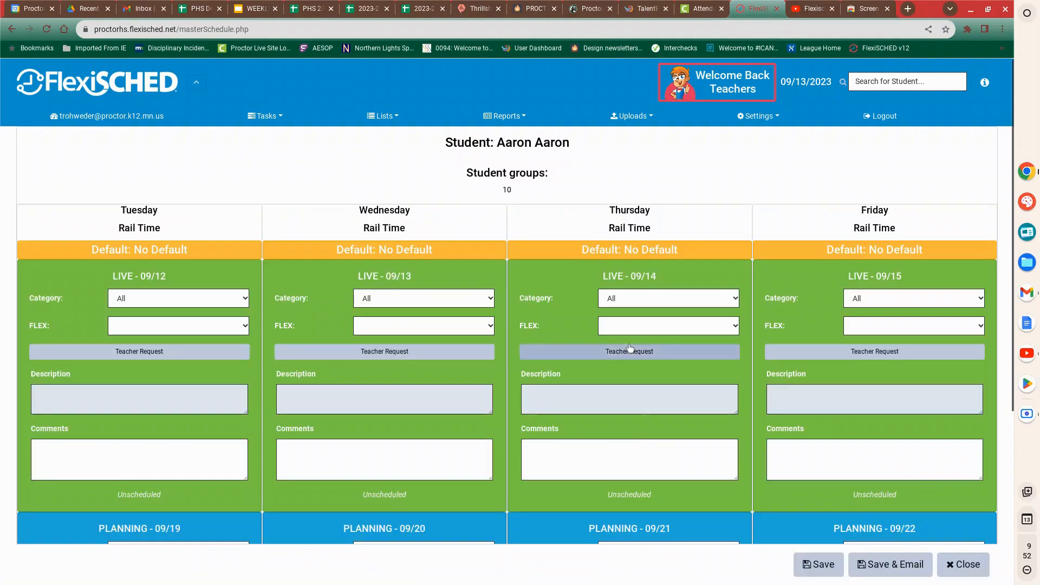
pyautogui.scroll(-5, 626, 439)
pyautogui.click(691, 319)
pyautogui.click(691, 318)
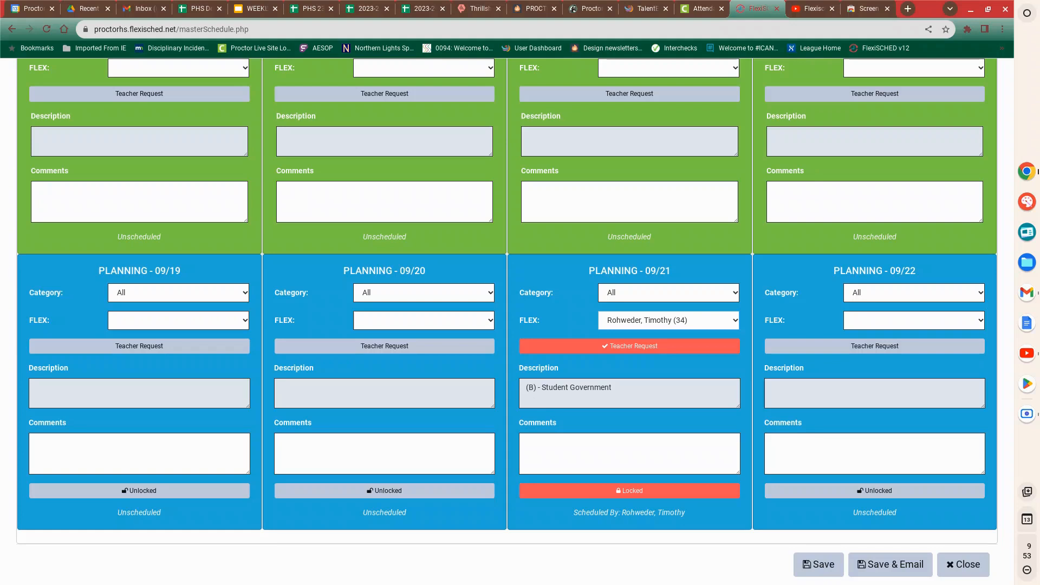
pyautogui.scroll(5, 472, 426)
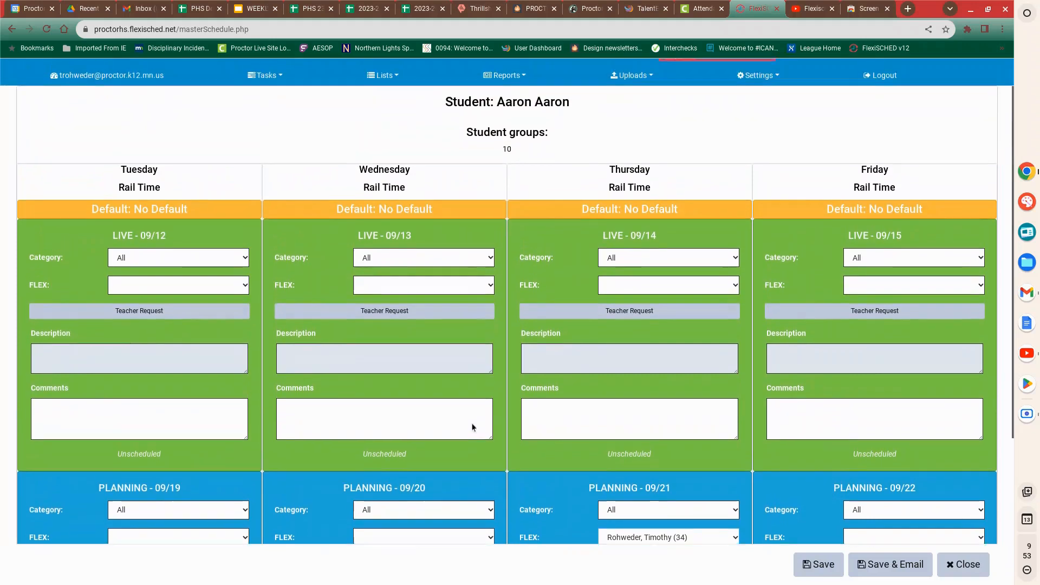